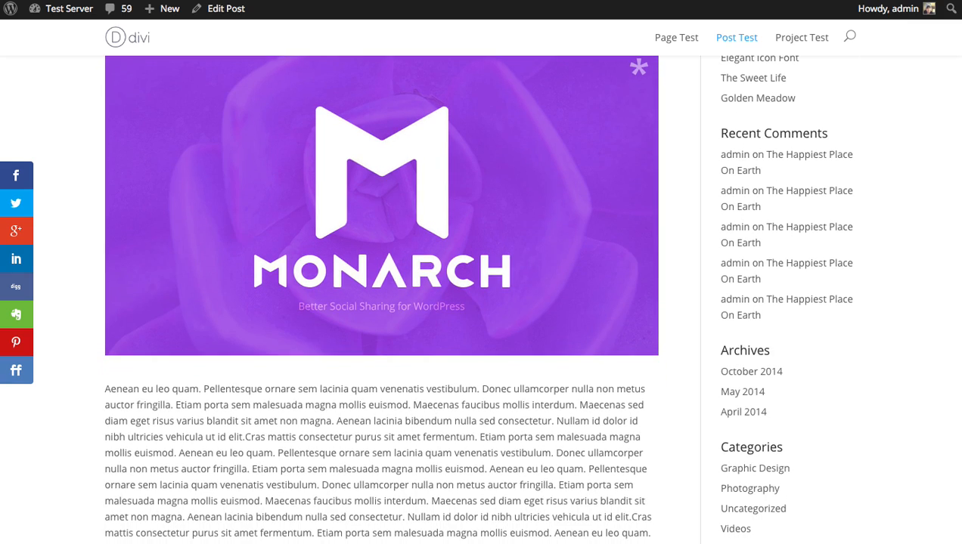
Step: Examine the floating social sharing sidebar on the blog post along the length of the page
{"action": "scroll", "coordinate": [475, 297], "scroll_direction": "down", "scroll_amount": 1}
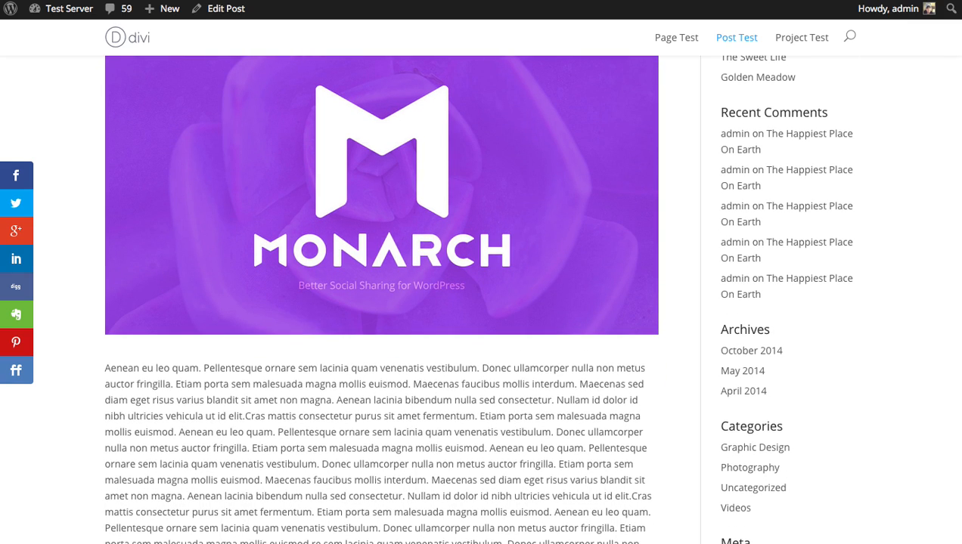
{"action": "scroll", "coordinate": [955, 199], "scroll_direction": "down", "scroll_amount": 7}
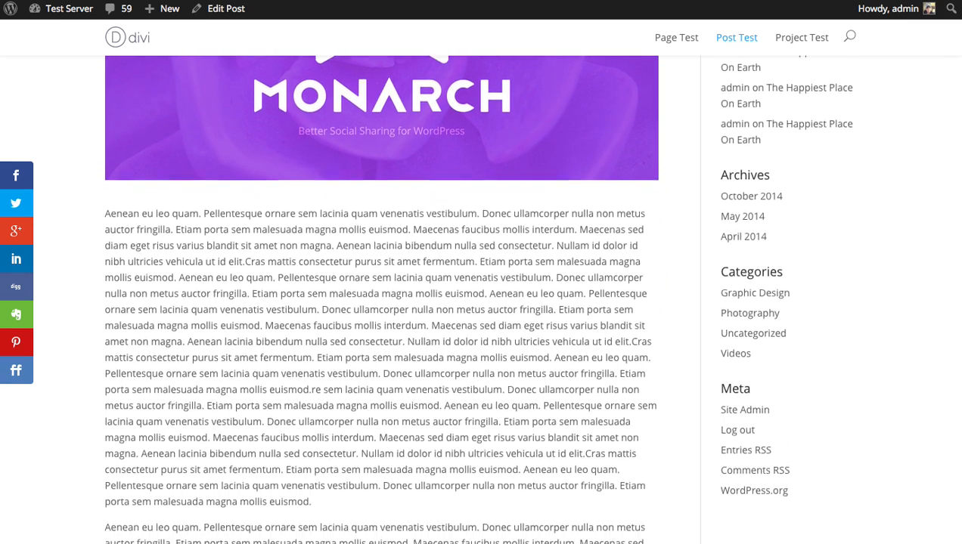
{"action": "scroll", "coordinate": [959, 117], "scroll_direction": "up", "scroll_amount": 2}
{"action": "scroll", "coordinate": [959, 117], "scroll_direction": "up", "scroll_amount": 7}
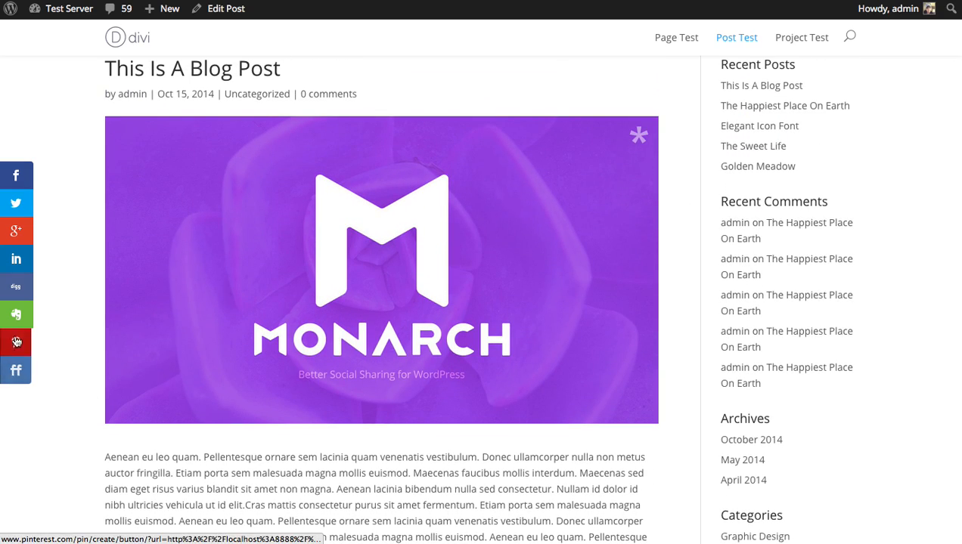
{"action": "scroll", "coordinate": [17, 216], "scroll_direction": "down", "scroll_amount": 4}
{"action": "scroll", "coordinate": [16, 215], "scroll_direction": "down", "scroll_amount": 9}
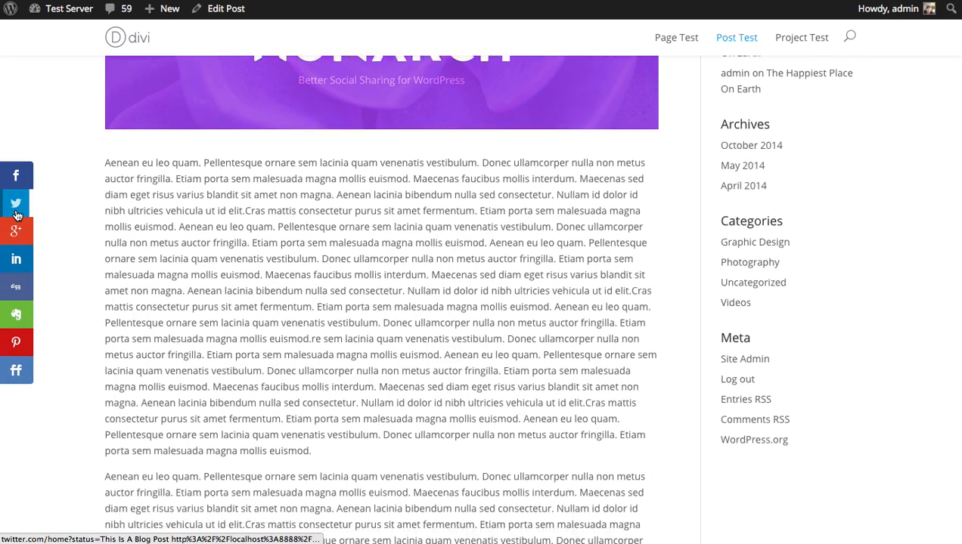
{"action": "scroll", "coordinate": [12, 220], "scroll_direction": "down", "scroll_amount": 10}
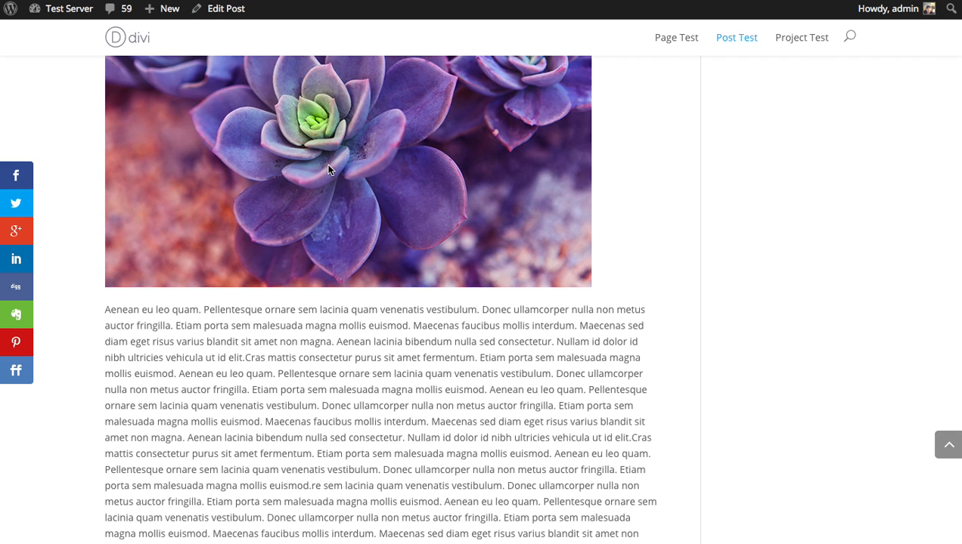
{"action": "scroll", "coordinate": [378, 295], "scroll_direction": "down", "scroll_amount": 2}
{"action": "scroll", "coordinate": [432, 104], "scroll_direction": "up", "scroll_amount": 2}
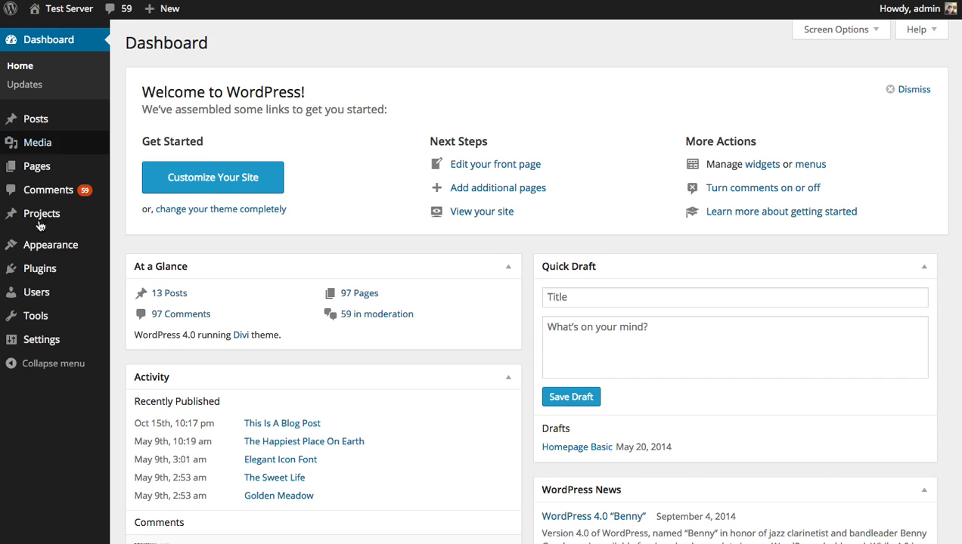
Step: Open the Monarch Settings from the WordPress dashboard and go to the sidebar share icon configuration
{"action": "mouse_move", "coordinate": [36, 316]}
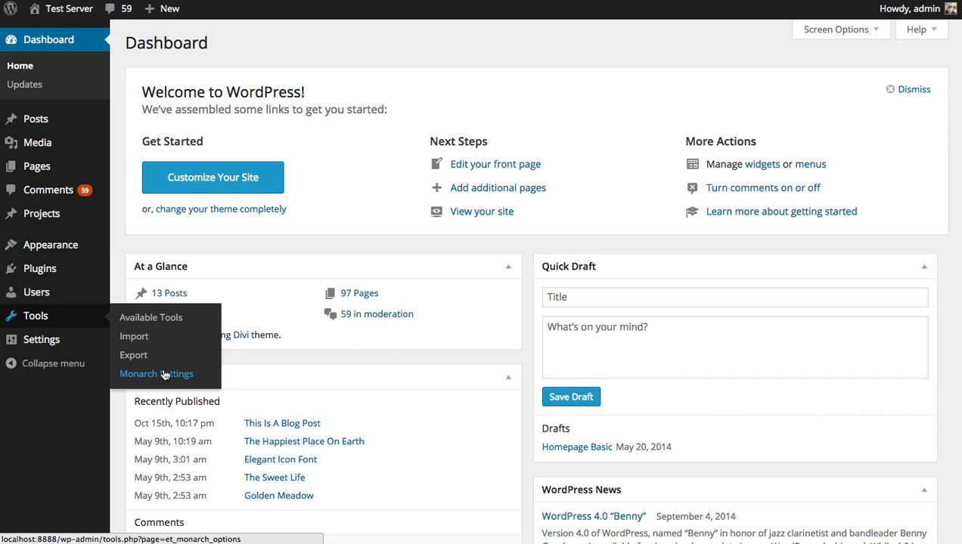
{"action": "left_click", "coordinate": [165, 375]}
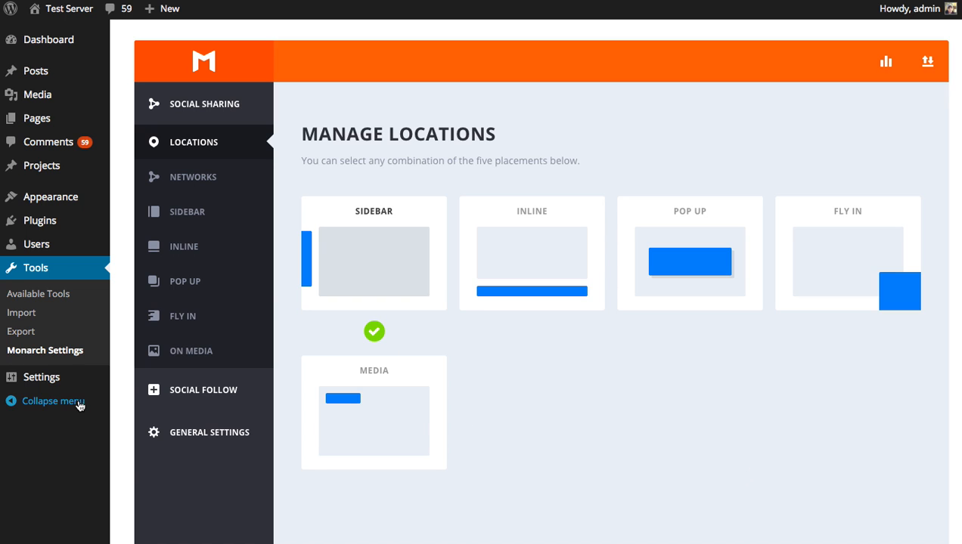
{"action": "left_click", "coordinate": [192, 218]}
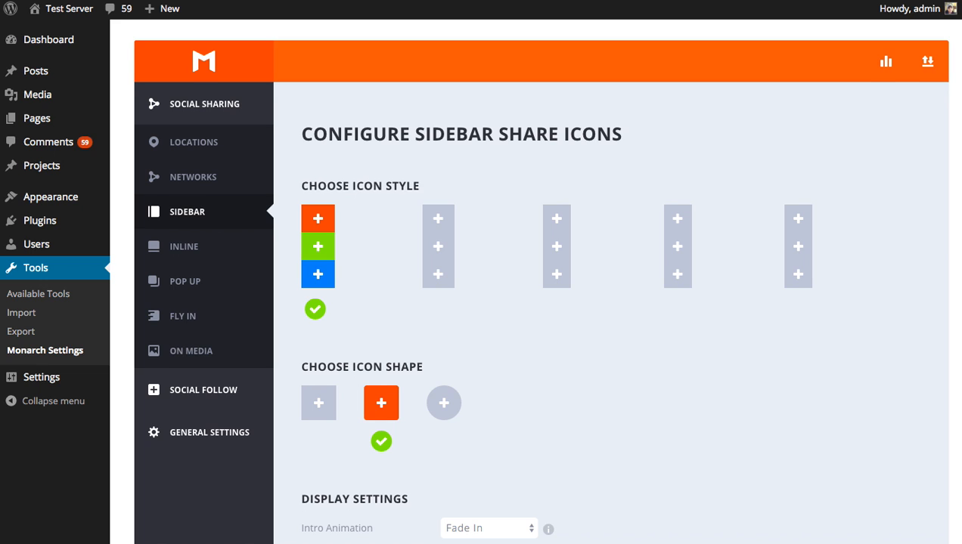
Step: Choose the third icon style and the square icon shape for the sidebar, save the changes, and return to the blog post
{"action": "scroll", "coordinate": [541, 287], "scroll_direction": "down", "scroll_amount": 2}
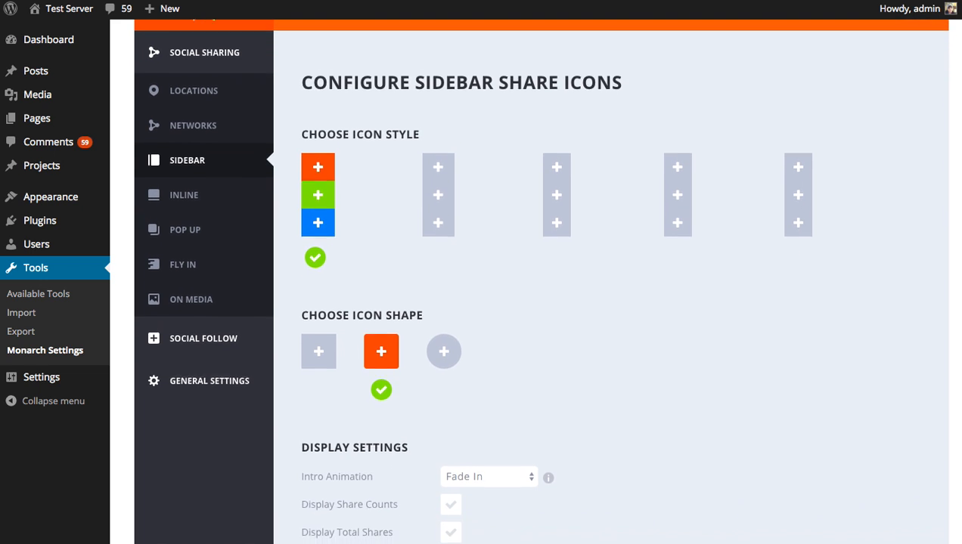
{"action": "scroll", "coordinate": [541, 287], "scroll_direction": "down", "scroll_amount": 10}
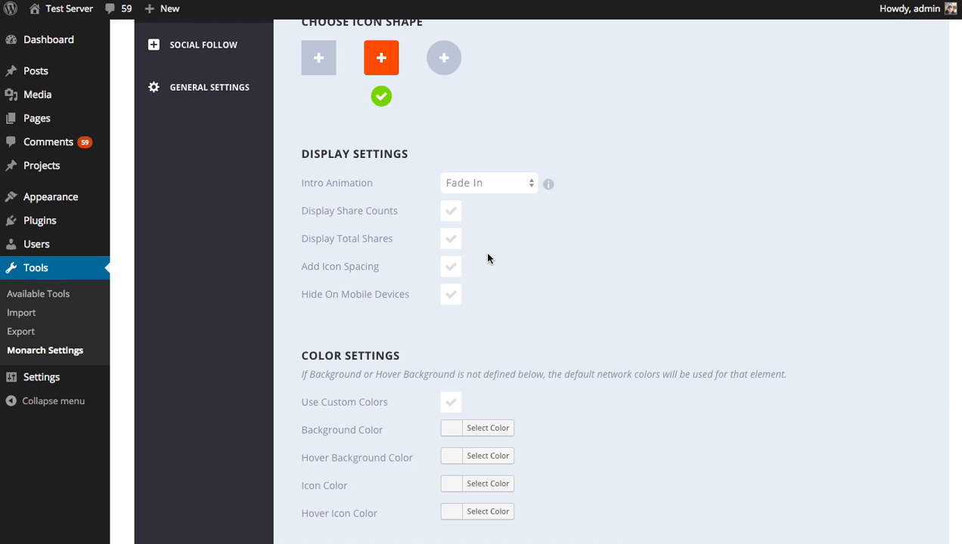
{"action": "left_click", "coordinate": [448, 215]}
{"action": "scroll", "coordinate": [425, 369], "scroll_direction": "down", "scroll_amount": 5}
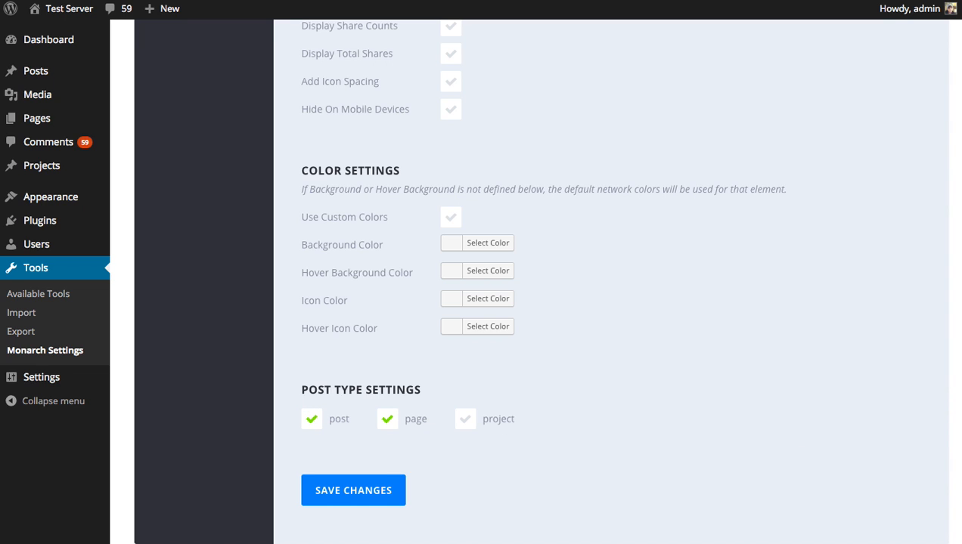
{"action": "scroll", "coordinate": [538, 280], "scroll_direction": "up", "scroll_amount": 15}
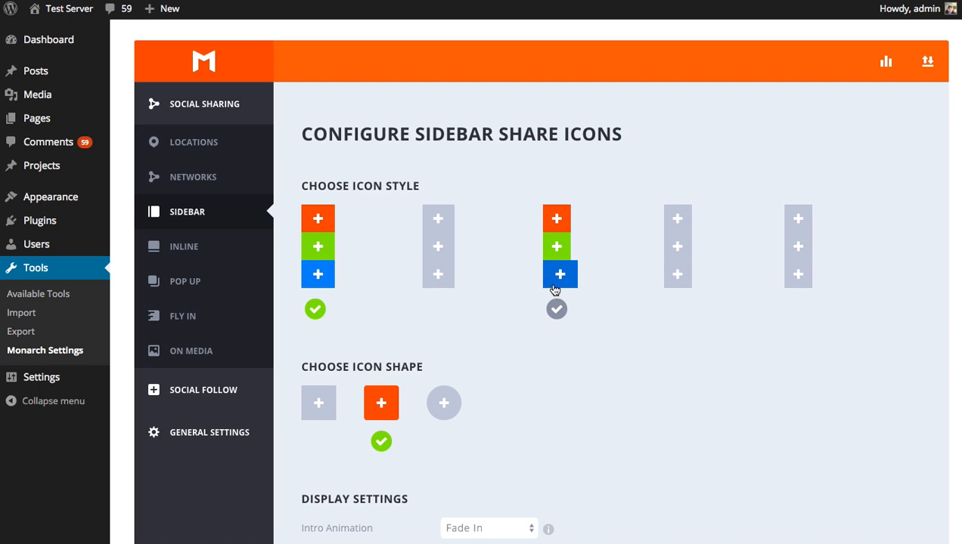
{"action": "left_click", "coordinate": [561, 244]}
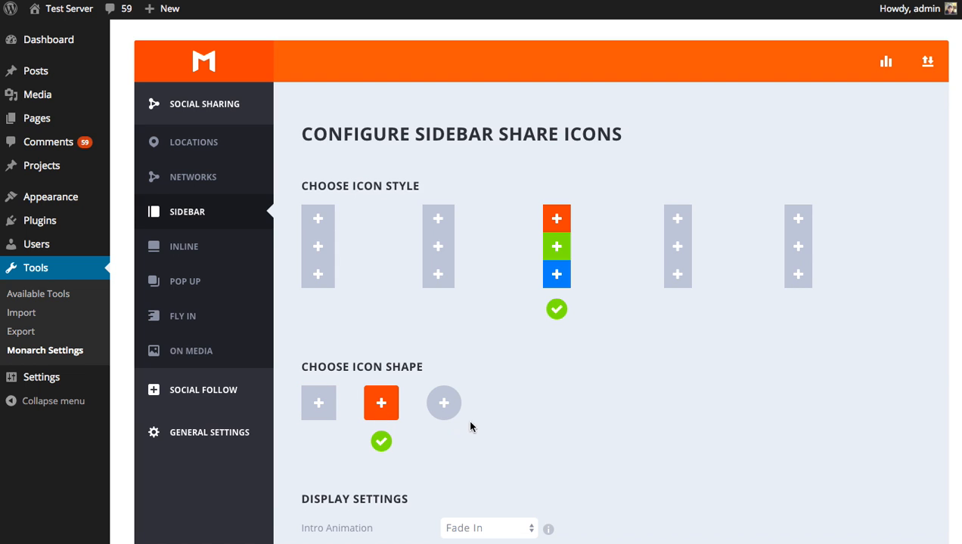
{"action": "left_click", "coordinate": [319, 403]}
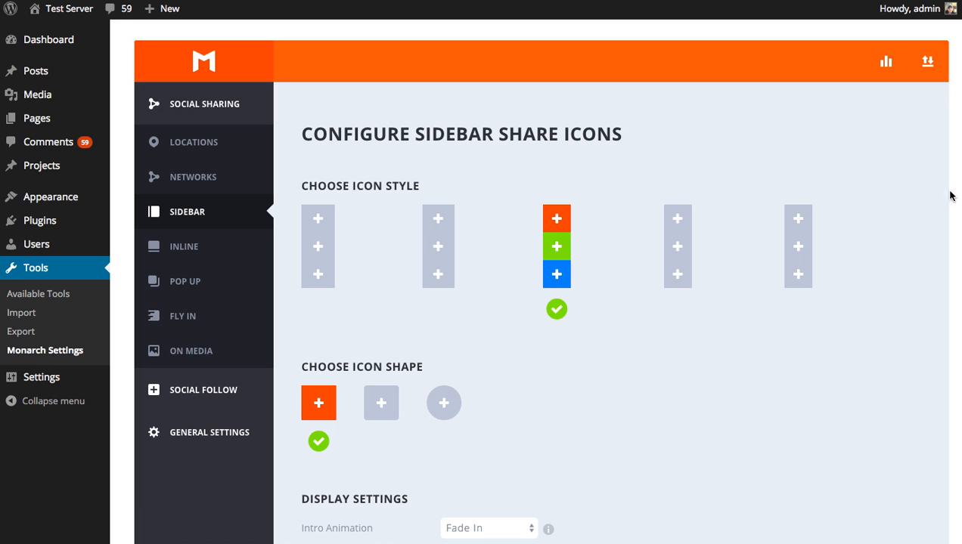
{"action": "scroll", "coordinate": [954, 413], "scroll_direction": "down", "scroll_amount": 10}
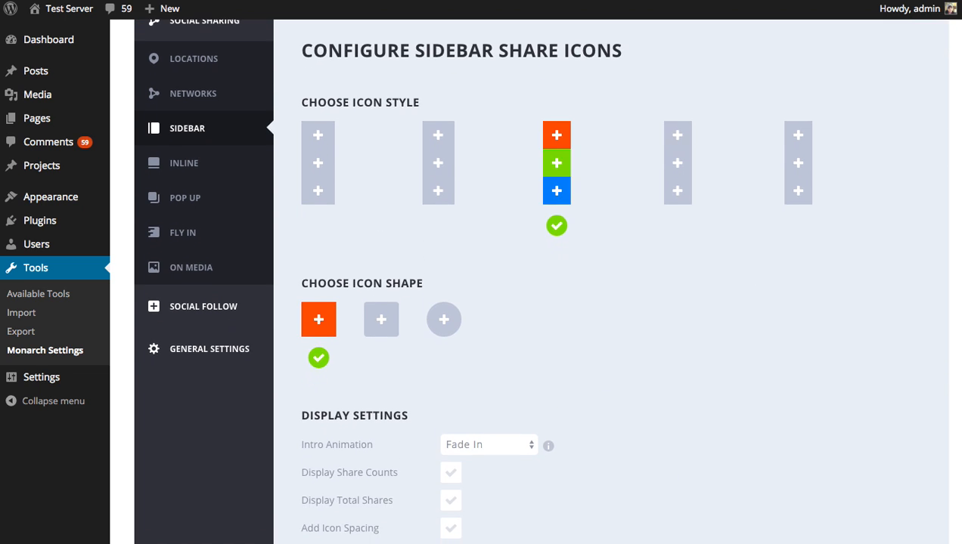
{"action": "left_click", "coordinate": [347, 369]}
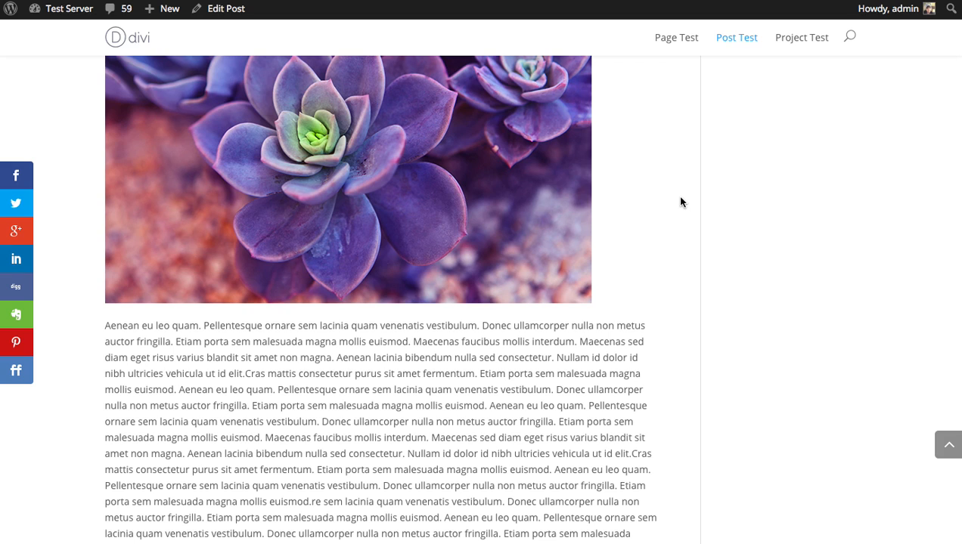
{"action": "scroll", "coordinate": [744, 203], "scroll_direction": "down", "scroll_amount": 1}
{"action": "scroll", "coordinate": [740, 200], "scroll_direction": "down", "scroll_amount": 1}
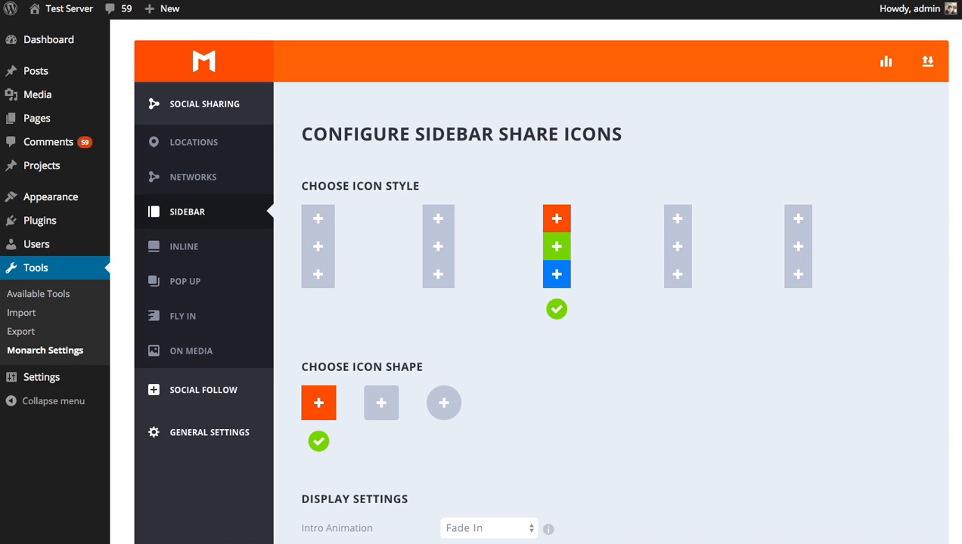
Step: Review the available Intro Animation options in the sidebar display settings
{"action": "scroll", "coordinate": [538, 303], "scroll_direction": "down", "scroll_amount": 1}
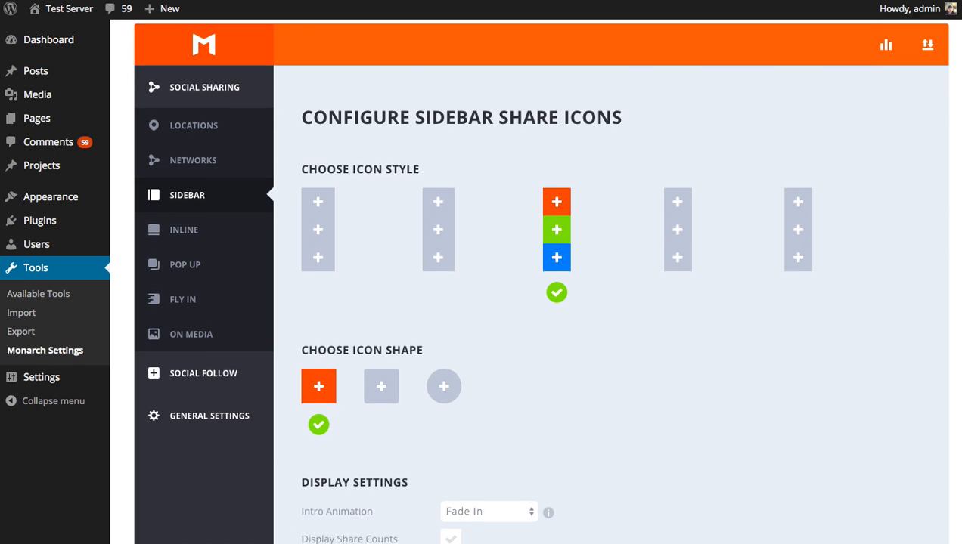
{"action": "scroll", "coordinate": [961, 242], "scroll_direction": "down", "scroll_amount": 10}
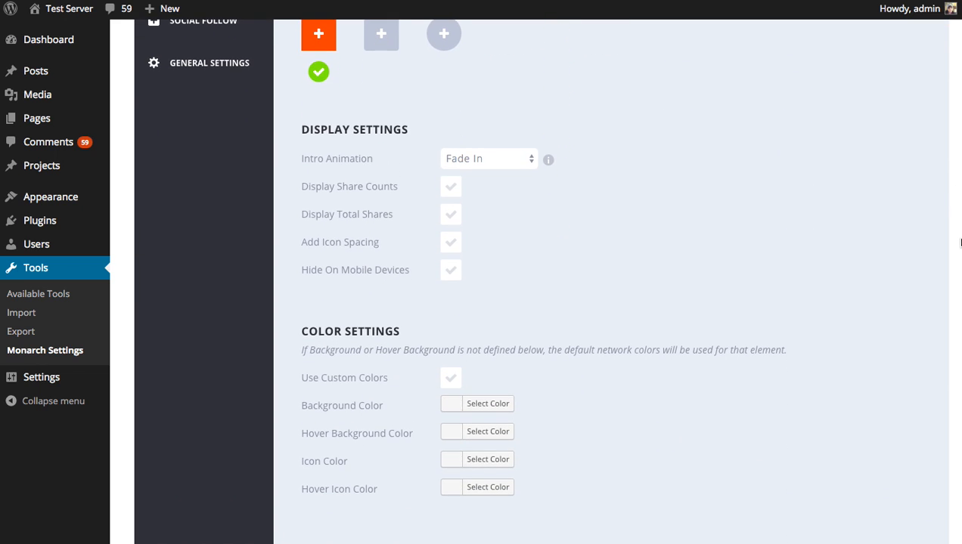
{"action": "scroll", "coordinate": [960, 242], "scroll_direction": "down", "scroll_amount": 1}
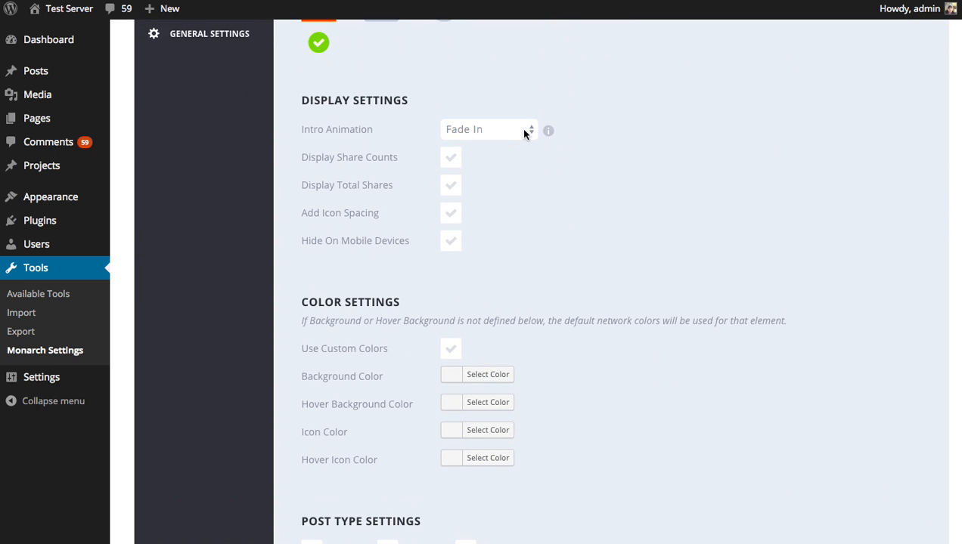
{"action": "left_click", "coordinate": [524, 131]}
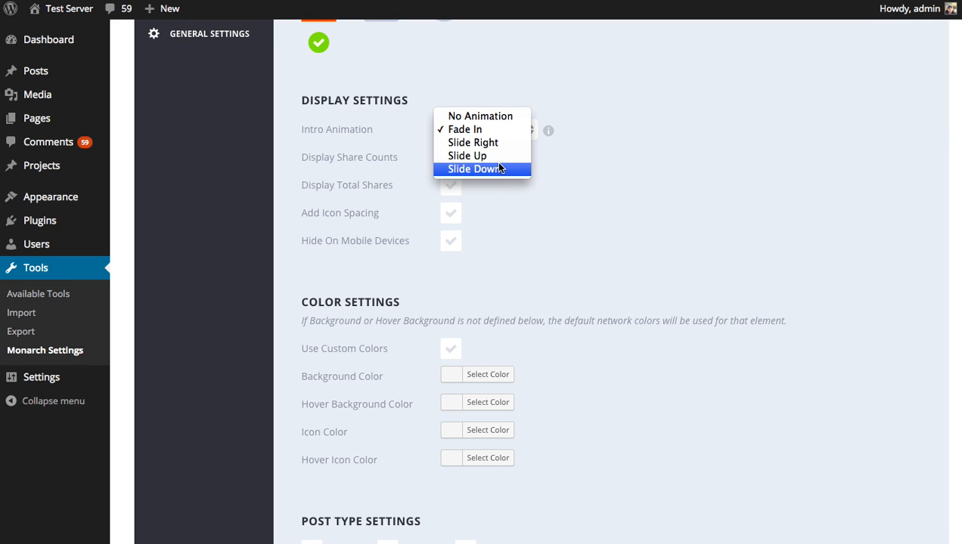
{"action": "left_click", "coordinate": [661, 160]}
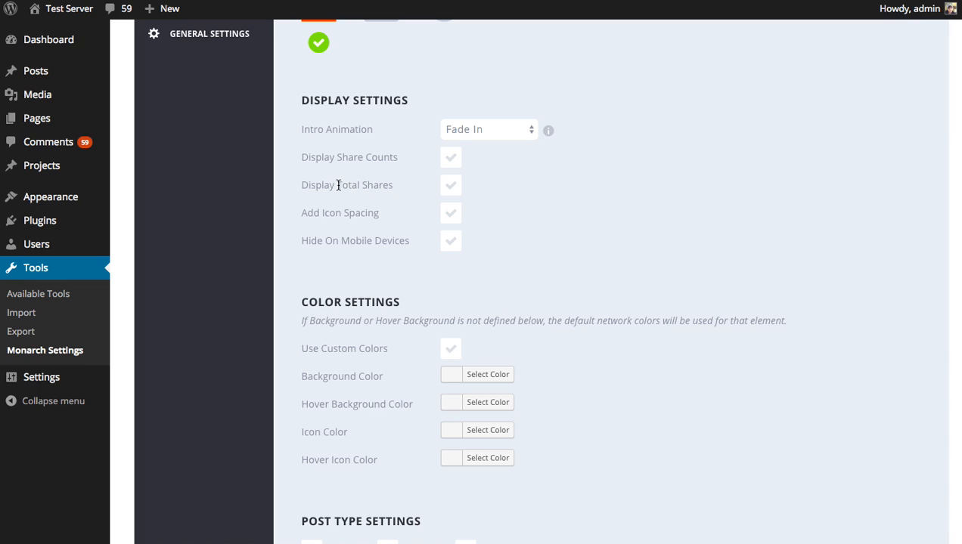
Step: Enable Display Share Counts for the sidebar with a Minimum Count Display of 0 and save the changes
{"action": "left_click", "coordinate": [451, 158]}
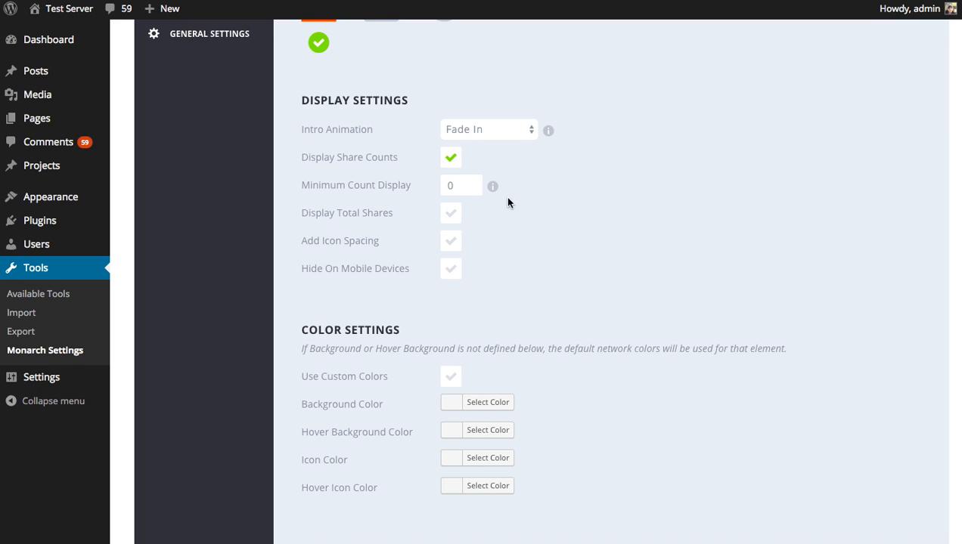
{"action": "left_click", "coordinate": [466, 185]}
{"action": "double_click", "coordinate": [465, 185]}
{"action": "type", "text": "30"}
{"action": "double_click", "coordinate": [474, 183]}
{"action": "left_click", "coordinate": [738, 205]}
{"action": "scroll", "coordinate": [499, 336], "scroll_direction": "up", "scroll_amount": 3}
{"action": "scroll", "coordinate": [645, 360], "scroll_direction": "down", "scroll_amount": 8}
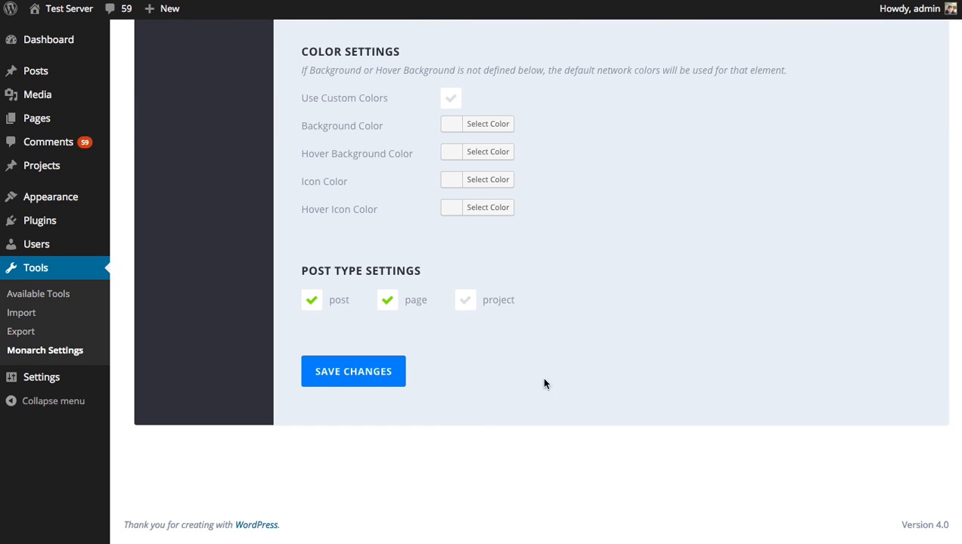
{"action": "left_click", "coordinate": [390, 388]}
Step: Enable Display Total Shares for the sidebar, keep the total counts color Dark, save the changes, and reload the blog post
{"action": "scroll", "coordinate": [577, 253], "scroll_direction": "up", "scroll_amount": 1}
{"action": "scroll", "coordinate": [579, 260], "scroll_direction": "up", "scroll_amount": 5}
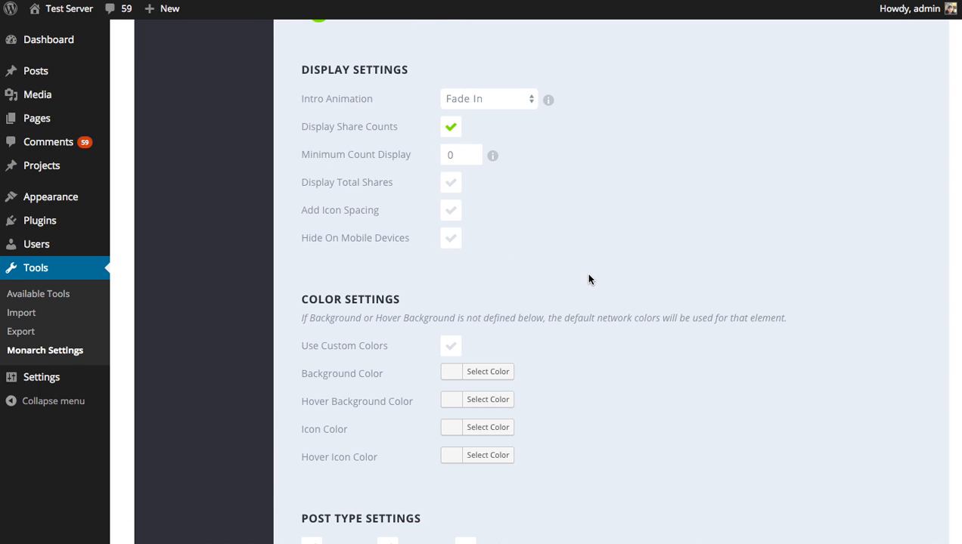
{"action": "left_click", "coordinate": [454, 183]}
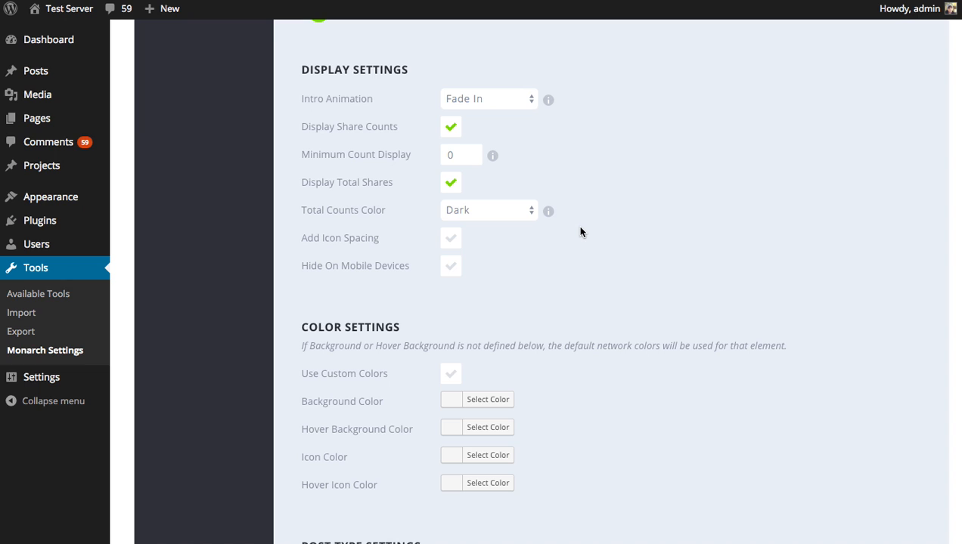
{"action": "left_click", "coordinate": [529, 209]}
{"action": "left_click", "coordinate": [668, 204]}
{"action": "scroll", "coordinate": [484, 303], "scroll_direction": "down", "scroll_amount": 5}
{"action": "left_click", "coordinate": [393, 357]}
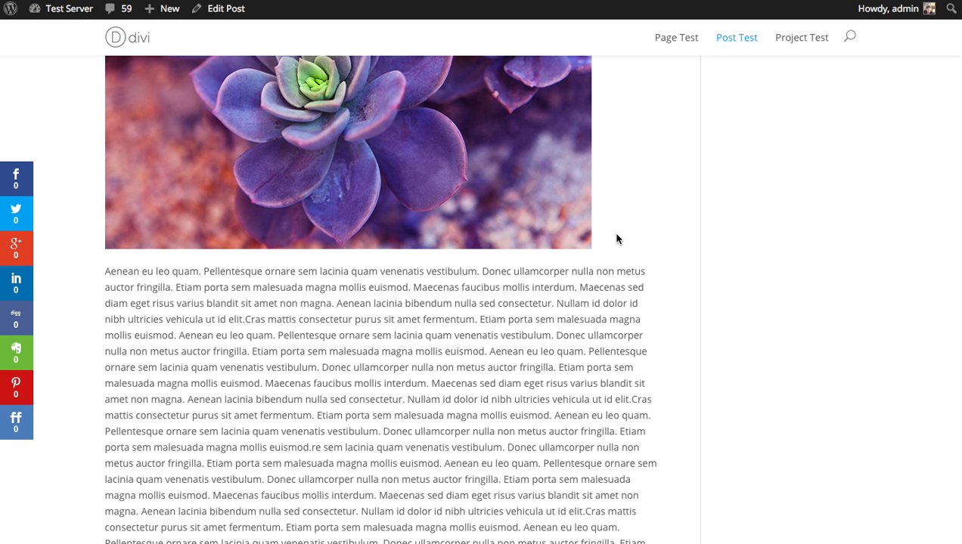
{"action": "key", "text": "super+r"}
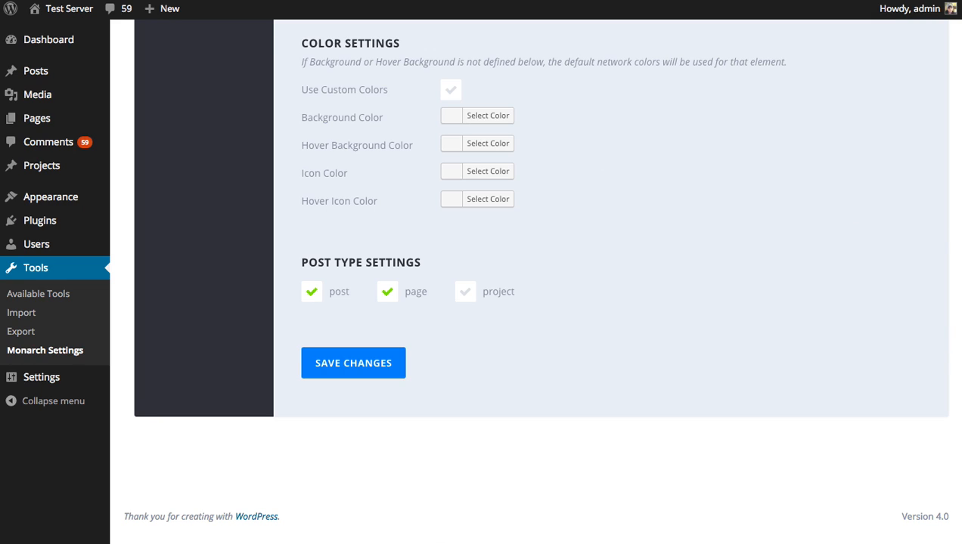
Step: Enable Add Icon Spacing for the sidebar, save the changes, and reload the blog post to check the icons
{"action": "scroll", "coordinate": [425, 244], "scroll_direction": "up", "scroll_amount": 5}
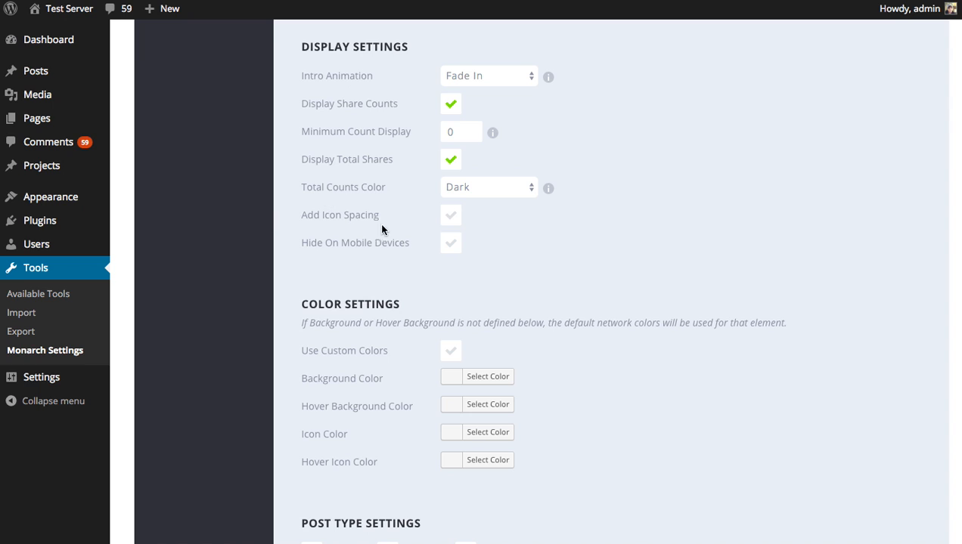
{"action": "left_click", "coordinate": [451, 216]}
{"action": "scroll", "coordinate": [499, 234], "scroll_direction": "down", "scroll_amount": 5}
{"action": "left_click", "coordinate": [354, 363]}
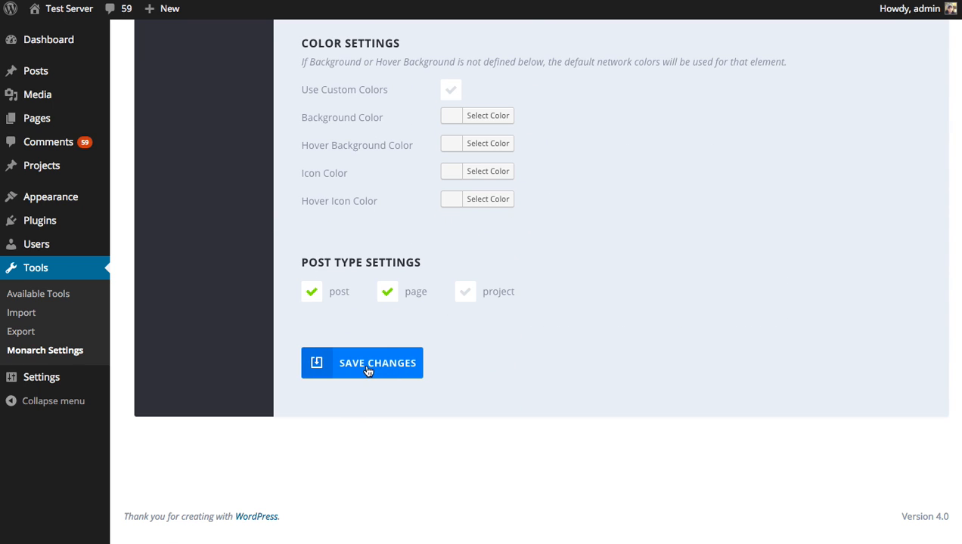
{"action": "left_click", "coordinate": [257, 0]}
{"action": "key", "text": "super+r"}
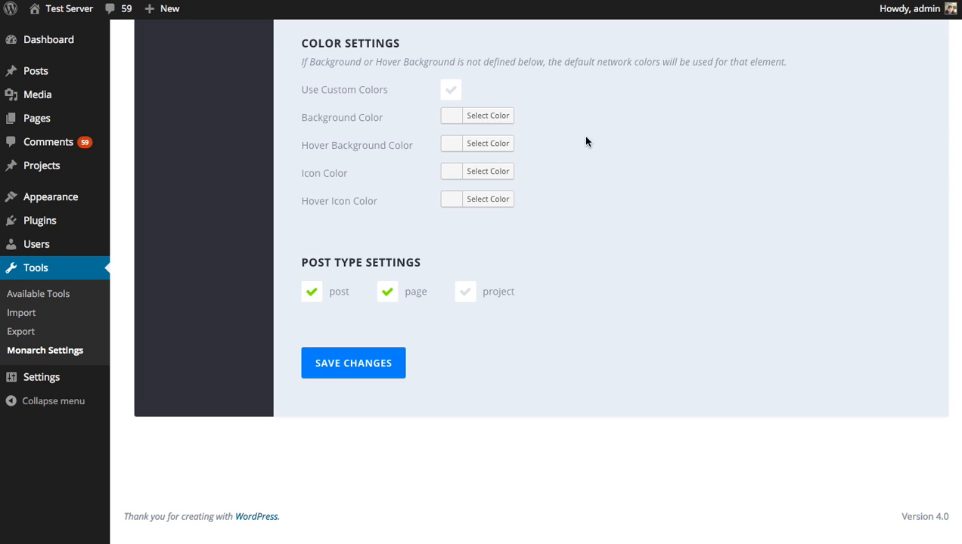
Step: Enable Hide On Mobile Devices for the sidebar icons and save the changes
{"action": "scroll", "coordinate": [678, 193], "scroll_direction": "up", "scroll_amount": 3}
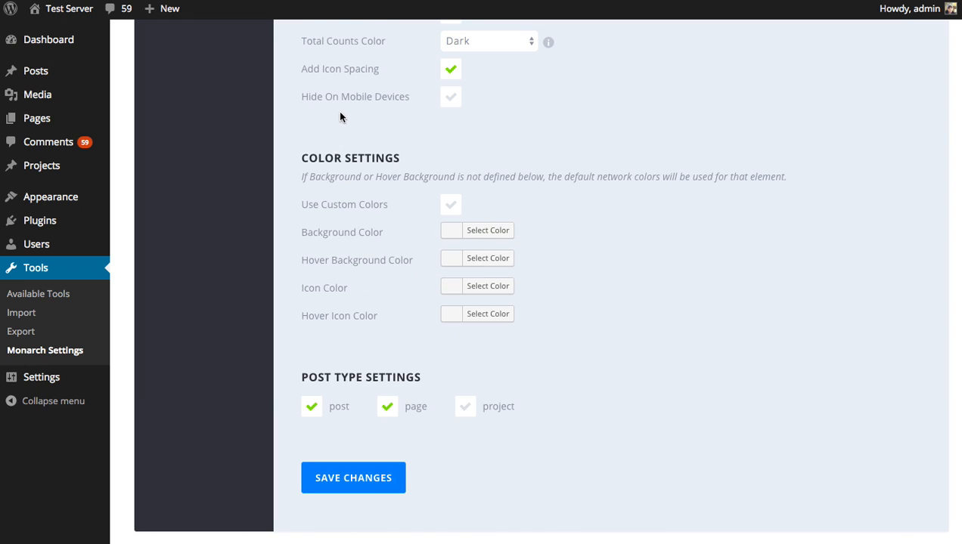
{"action": "left_click", "coordinate": [447, 106]}
{"action": "left_click", "coordinate": [374, 477]}
Step: Enable Use Custom Colors for the sidebar, set the Background Color to the red swatch, and save the changes
{"action": "left_click", "coordinate": [451, 206]}
{"action": "left_click", "coordinate": [459, 234]}
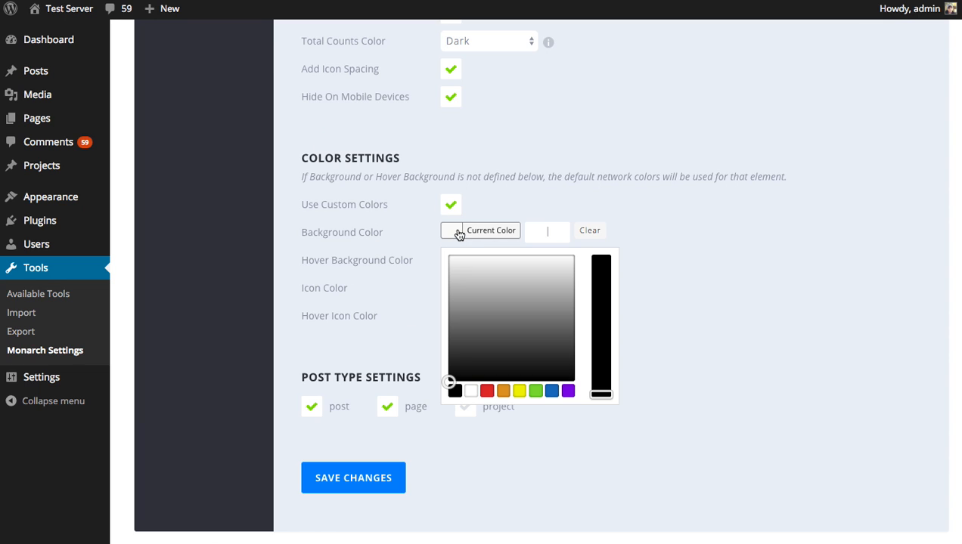
{"action": "left_click", "coordinate": [487, 391]}
{"action": "left_click", "coordinate": [424, 469]}
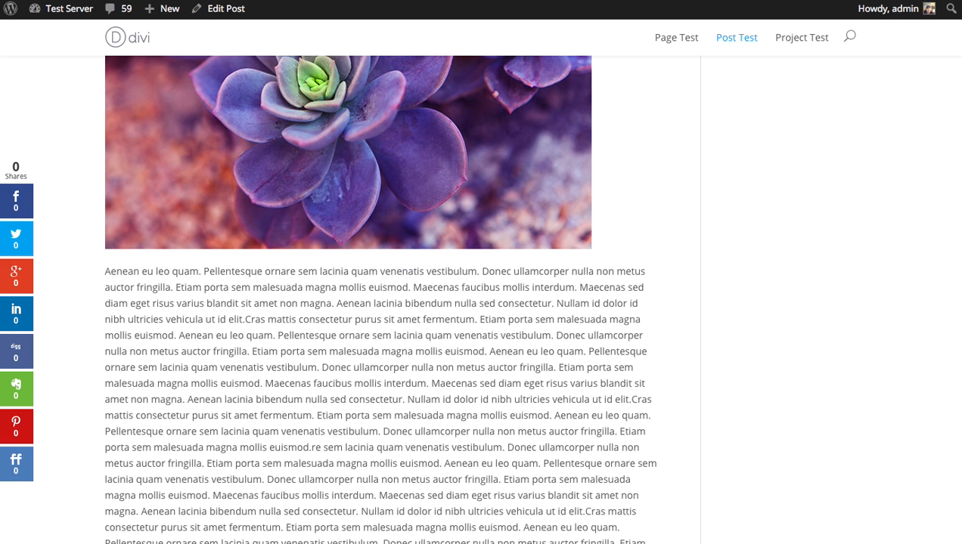
Step: Reload the blog post to check the background color, set the sidebar's Hover Background Color to the yellow swatch, and save the changes
{"action": "key", "text": "super+r"}
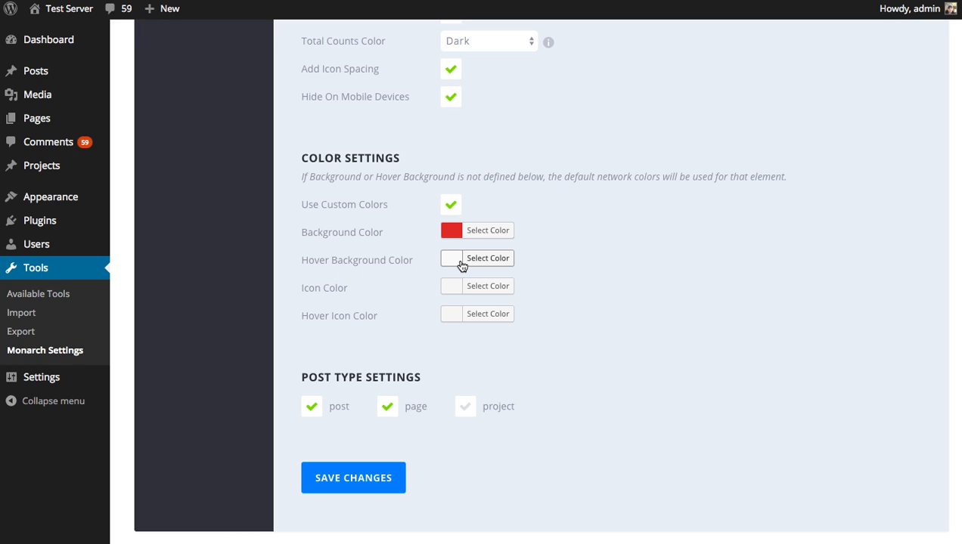
{"action": "left_click", "coordinate": [448, 264]}
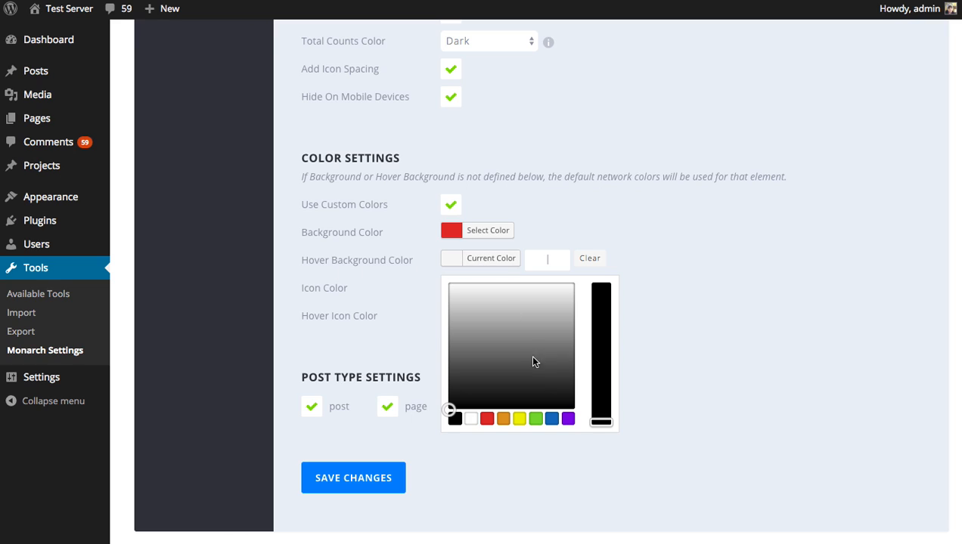
{"action": "left_click", "coordinate": [519, 418]}
{"action": "left_click", "coordinate": [380, 482]}
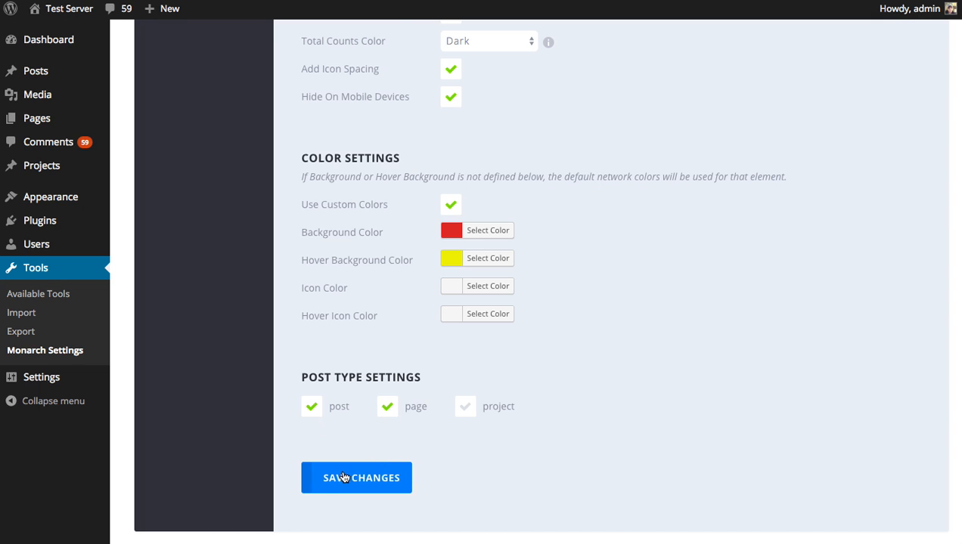
Step: Disable the sidebar for the post type "post", save the changes, and reload the blog post to check its share icons
{"action": "left_click", "coordinate": [312, 409]}
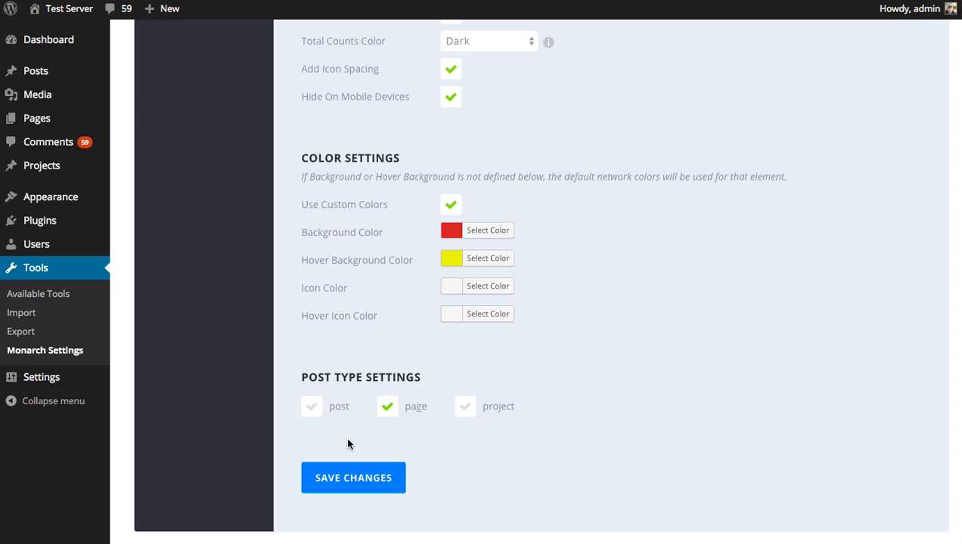
{"action": "left_click", "coordinate": [367, 481]}
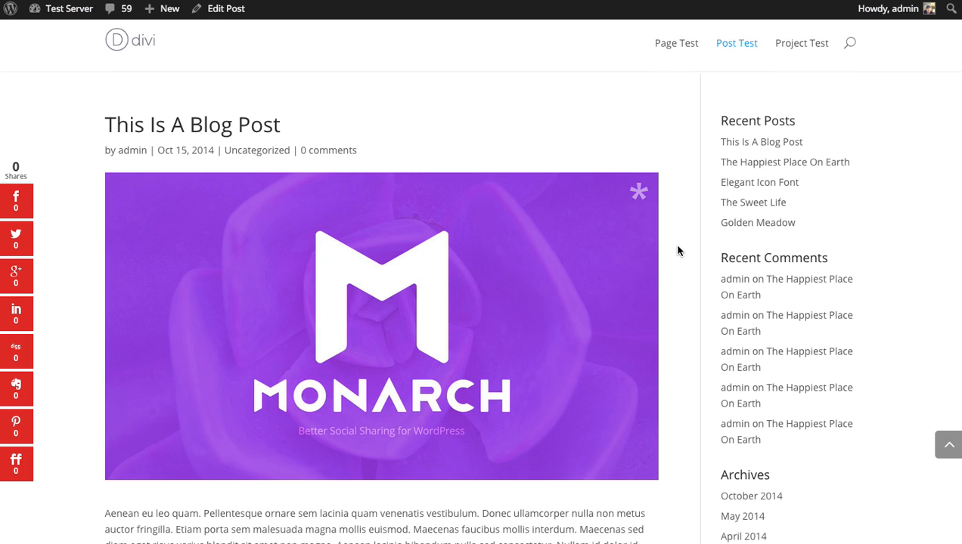
{"action": "key", "text": "ctrl+r"}
{"action": "scroll", "coordinate": [284, 228], "scroll_direction": "down", "scroll_amount": 5}
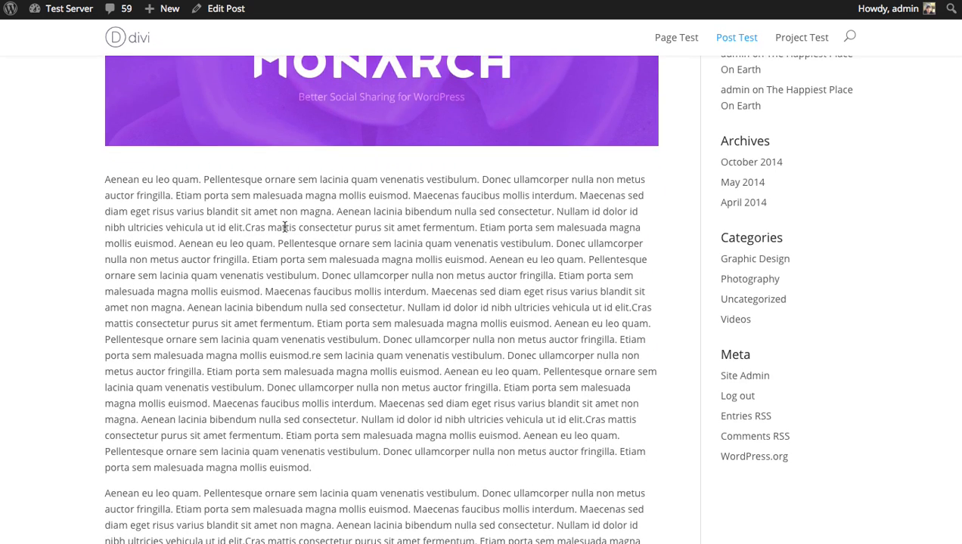
{"action": "scroll", "coordinate": [282, 236], "scroll_direction": "up", "scroll_amount": 5}
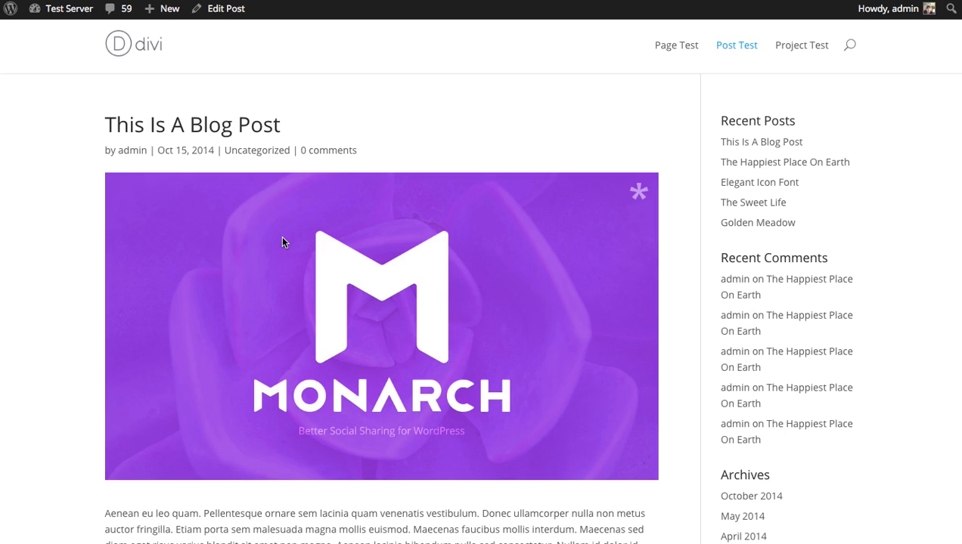
Step: Open the Page Test page on the site to check the sidebar share icons there
{"action": "left_click", "coordinate": [684, 49]}
{"action": "scroll", "coordinate": [666, 144], "scroll_direction": "down", "scroll_amount": 5}
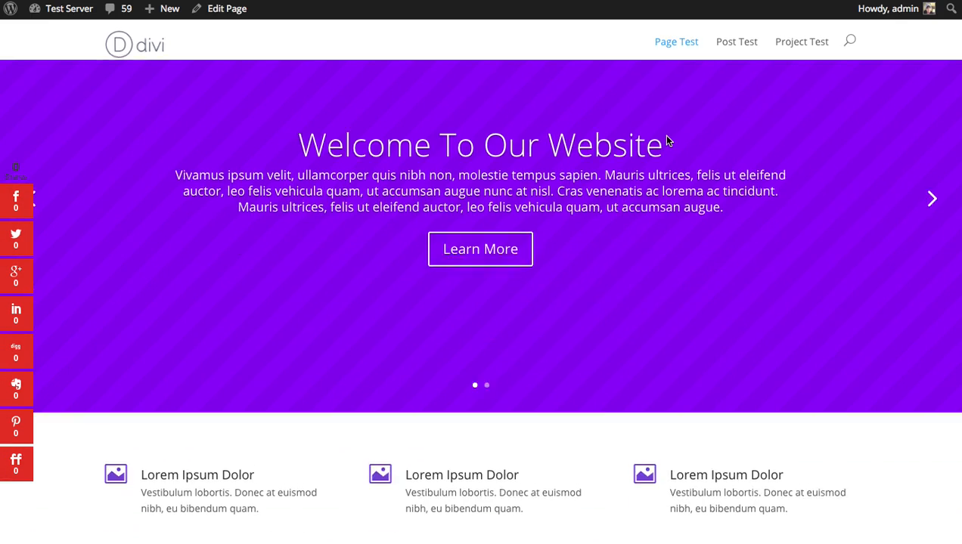
{"action": "scroll", "coordinate": [666, 147], "scroll_direction": "up", "scroll_amount": 1}
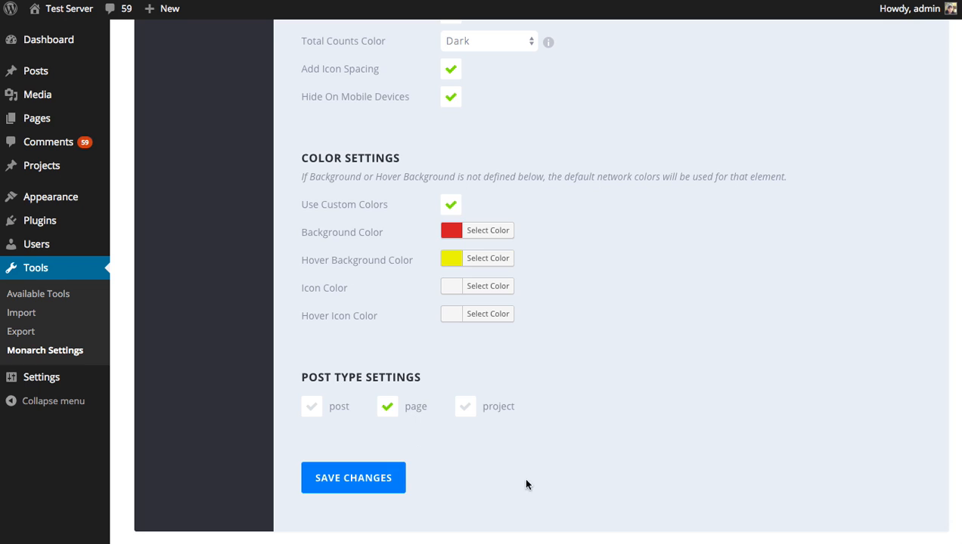
Step: Enable the sidebar share icons for the project and post types in the Monarch settings
{"action": "left_click", "coordinate": [468, 412]}
{"action": "left_click", "coordinate": [316, 415]}
{"action": "scroll", "coordinate": [663, 286], "scroll_direction": "up", "scroll_amount": 8}
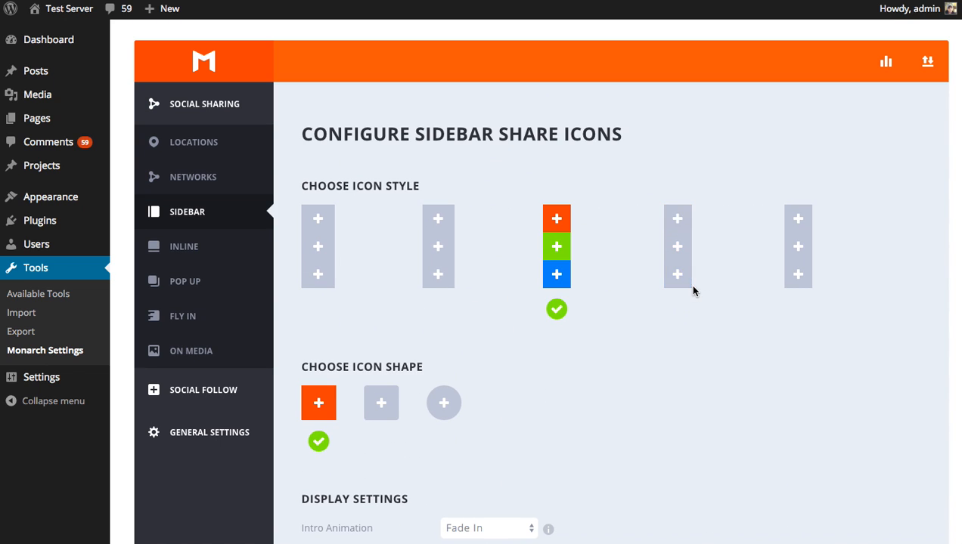